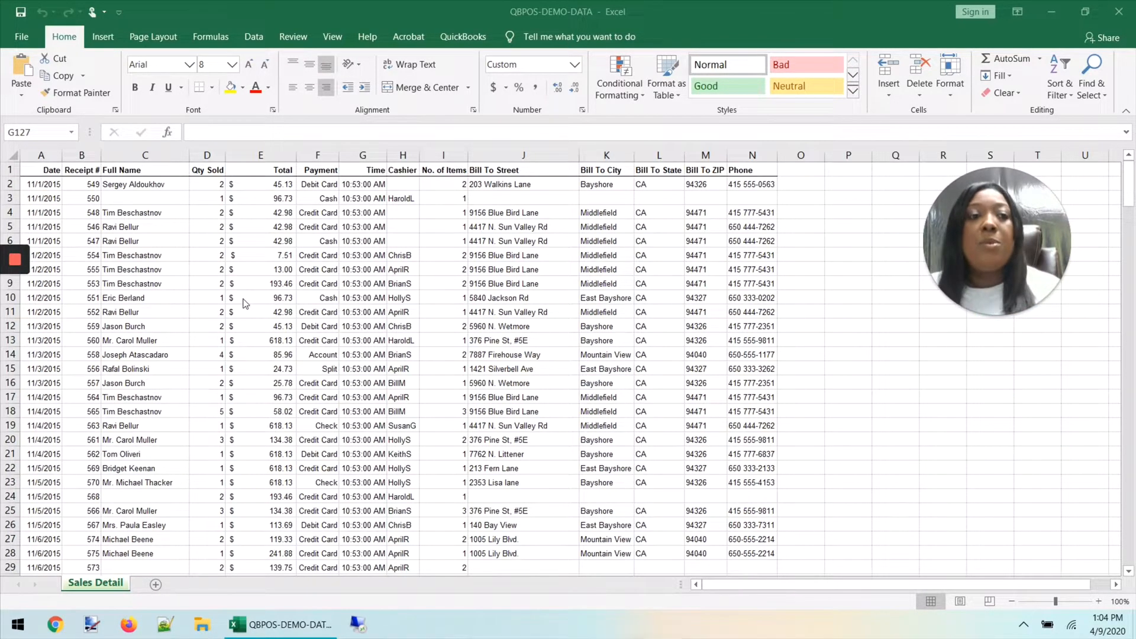
Delete the totals row 242 beneath the last sales record
left_click_drag(1130, 204, 1129, 564)
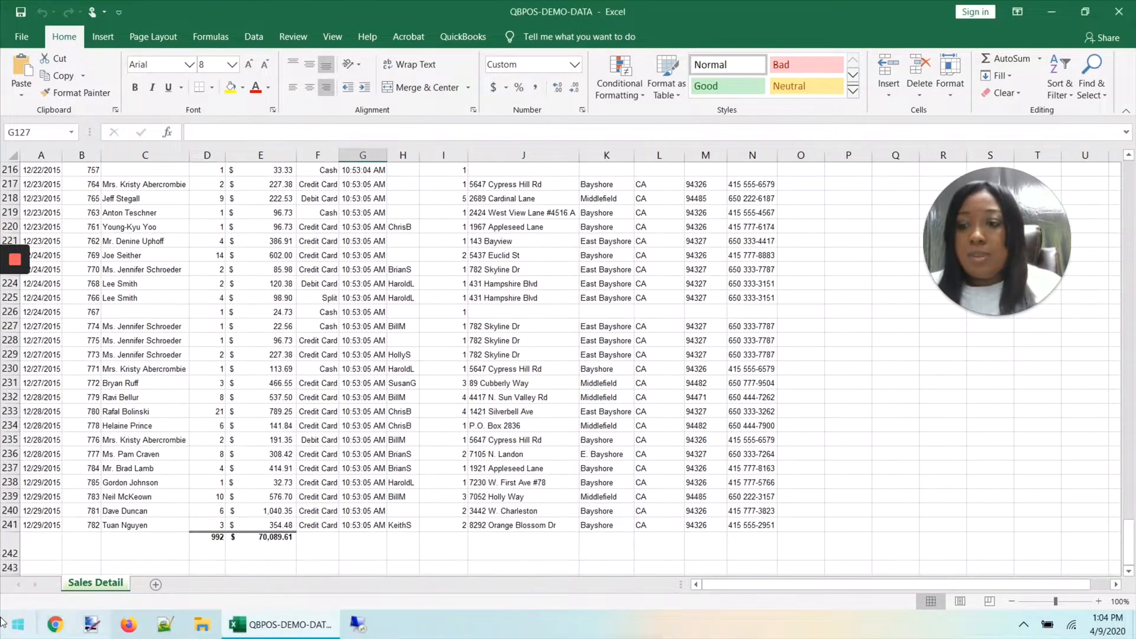
left_click(4, 542)
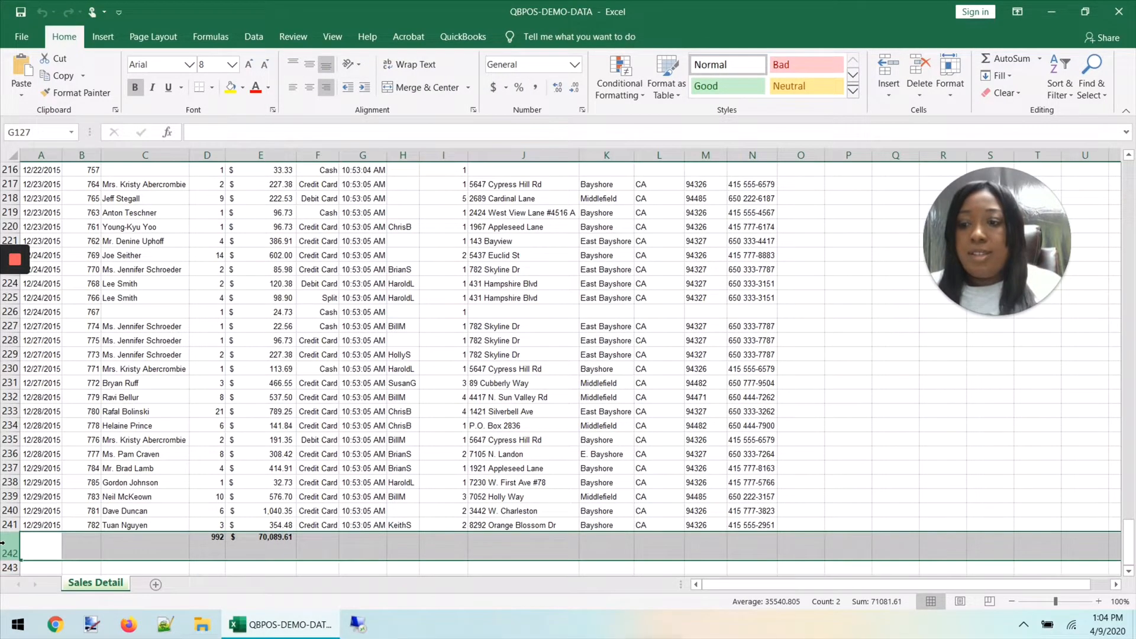
right_click(3, 542)
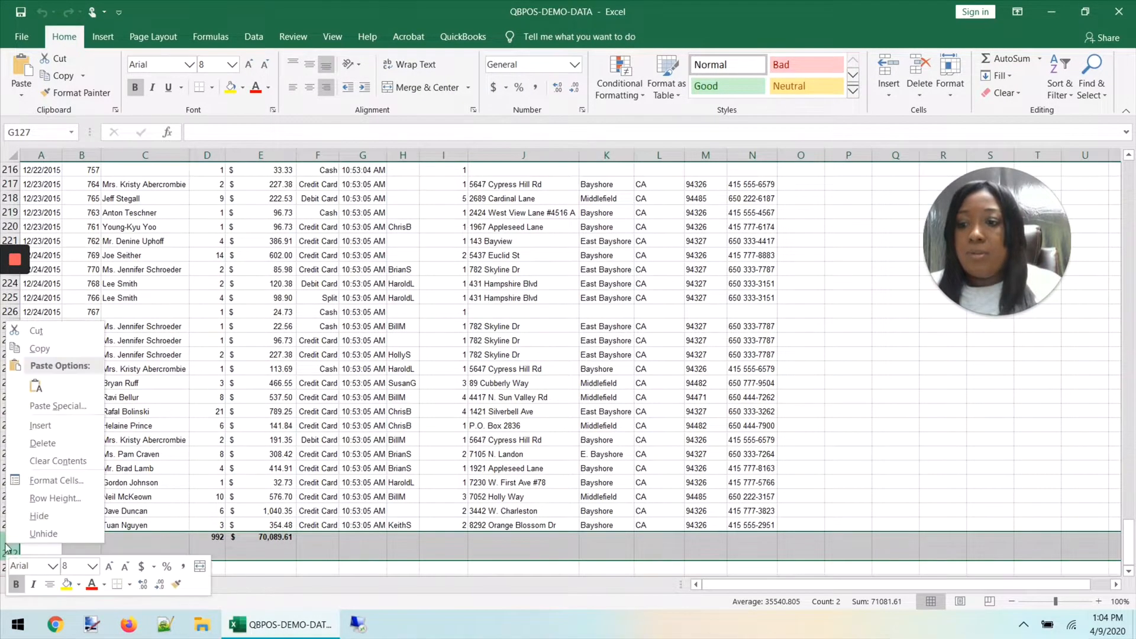
left_click(64, 445)
Create a copy of the Sales Detail sheet in the same workbook, placed before the original
scroll(649, 474, "up", 20)
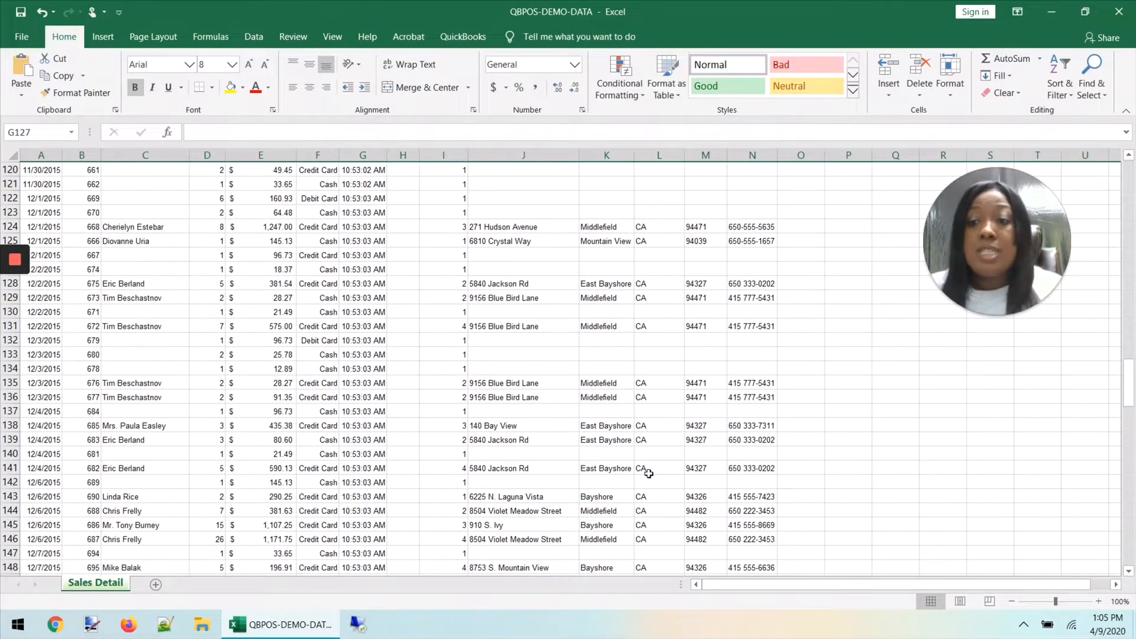
right_click(106, 588)
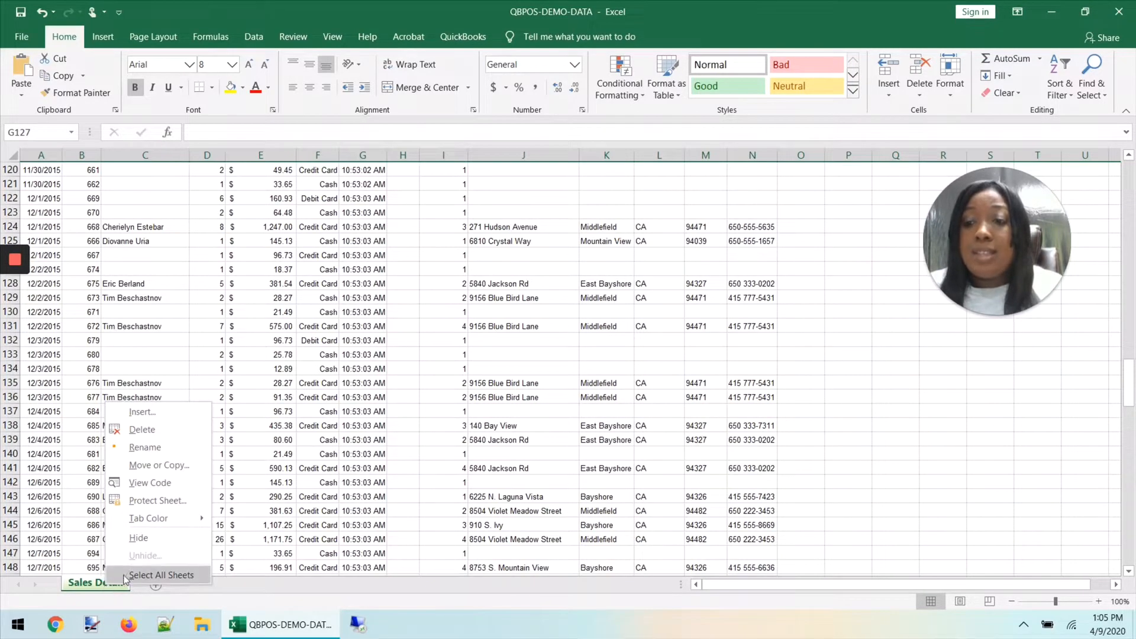
left_click(178, 467)
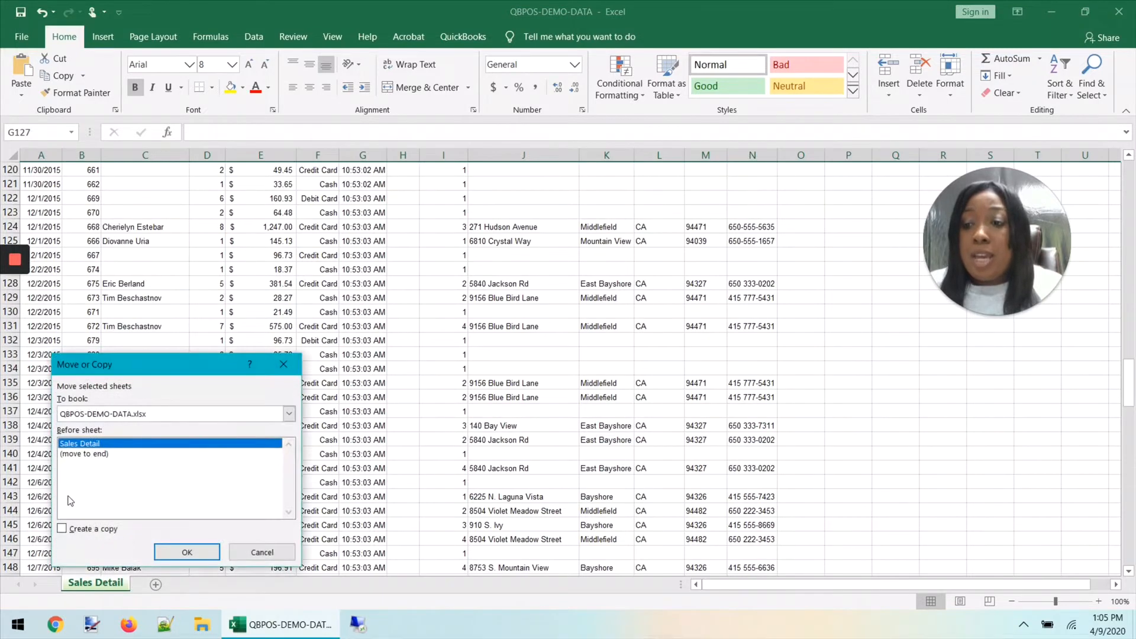
left_click(62, 529)
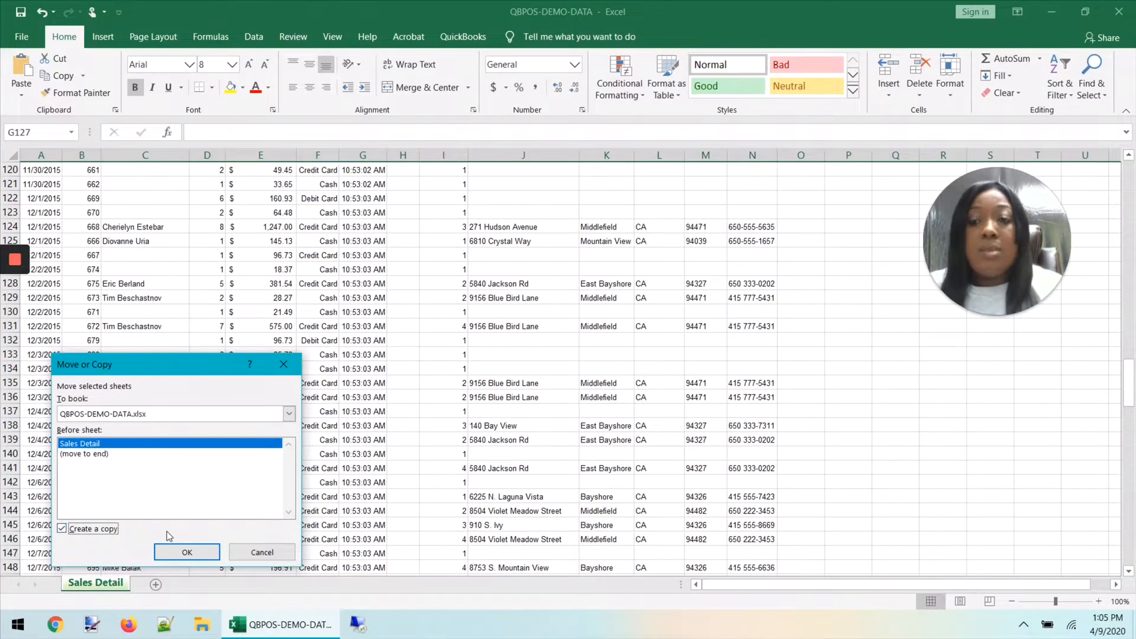
left_click(190, 552)
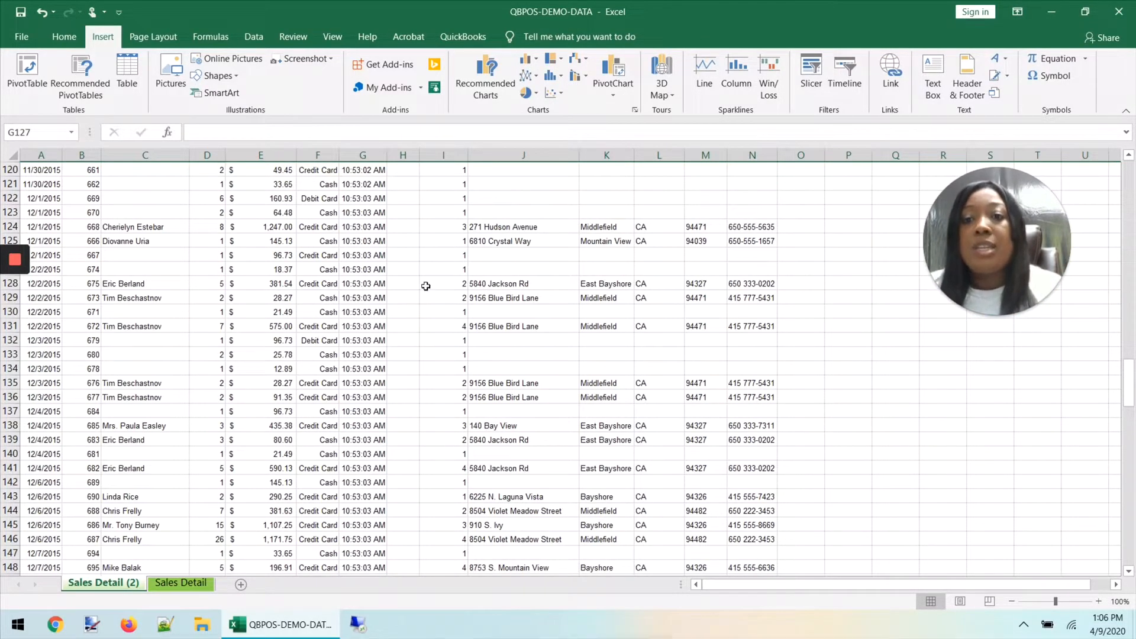
Create a PivotTable on a new worksheet from the data range A1:N241 of the Sales Detail (2) sheet
left_click(444, 284)
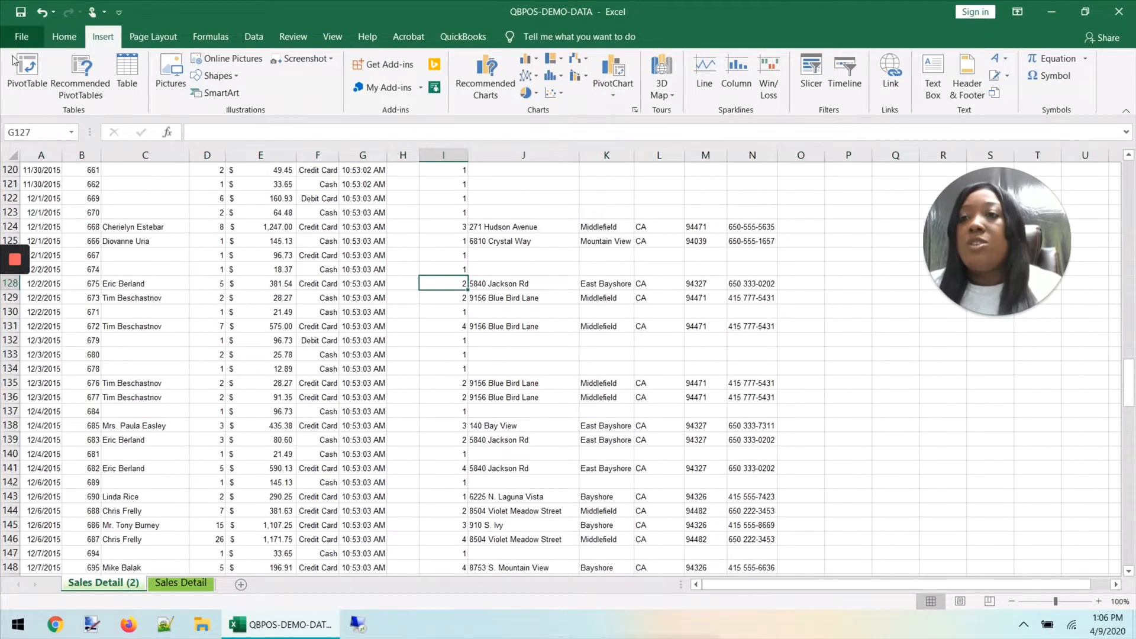
left_click(27, 76)
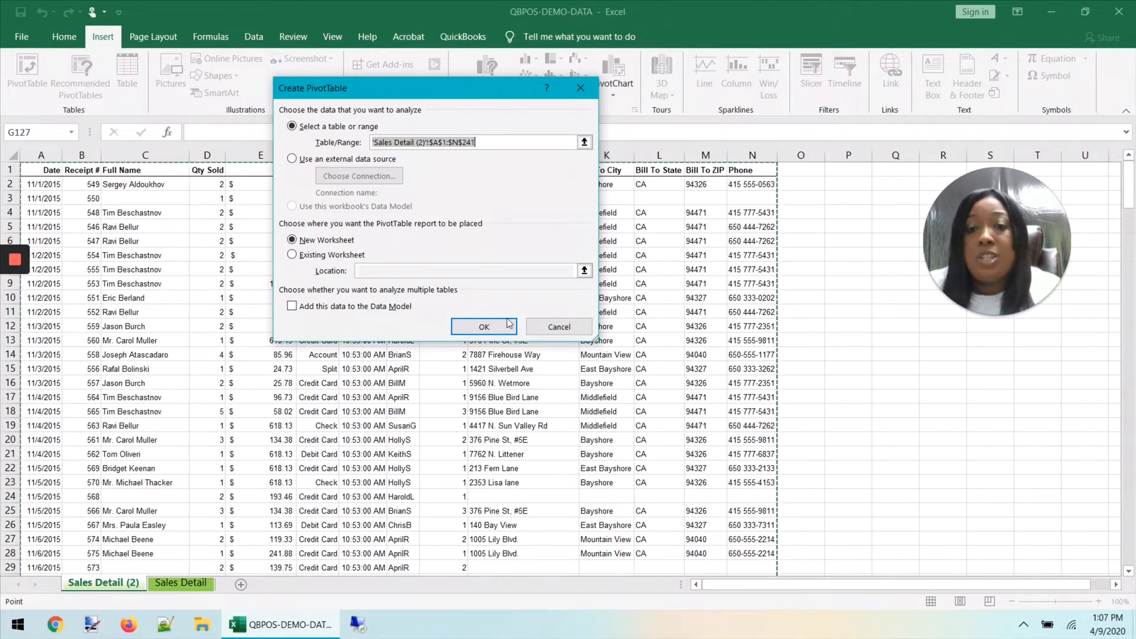
left_click(484, 327)
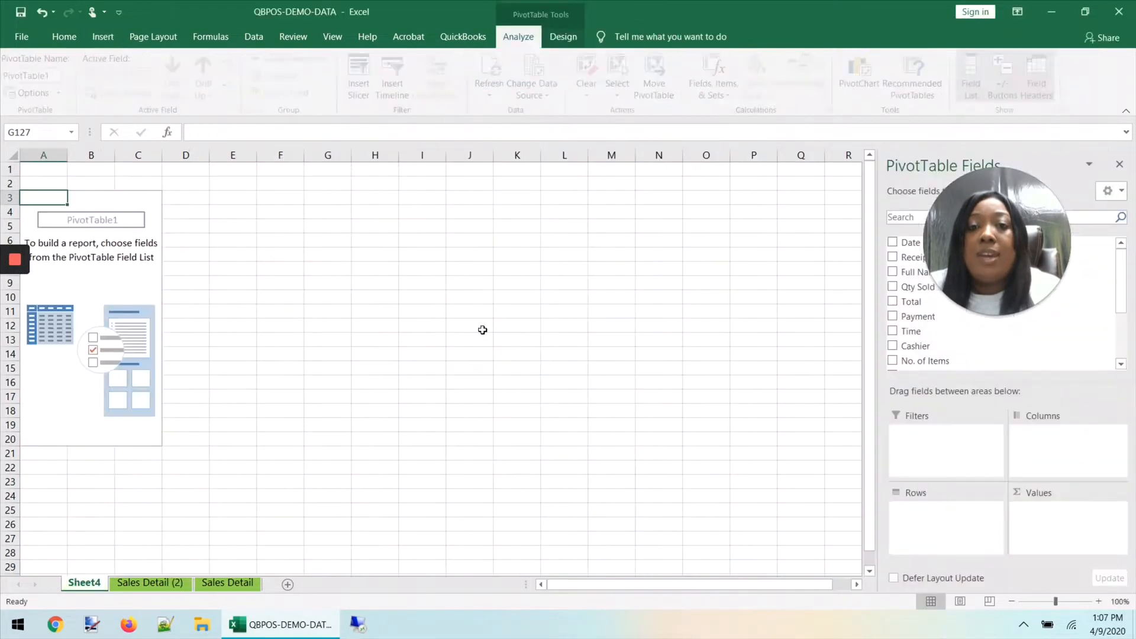
left_click_drag(1003, 190, 717, 197)
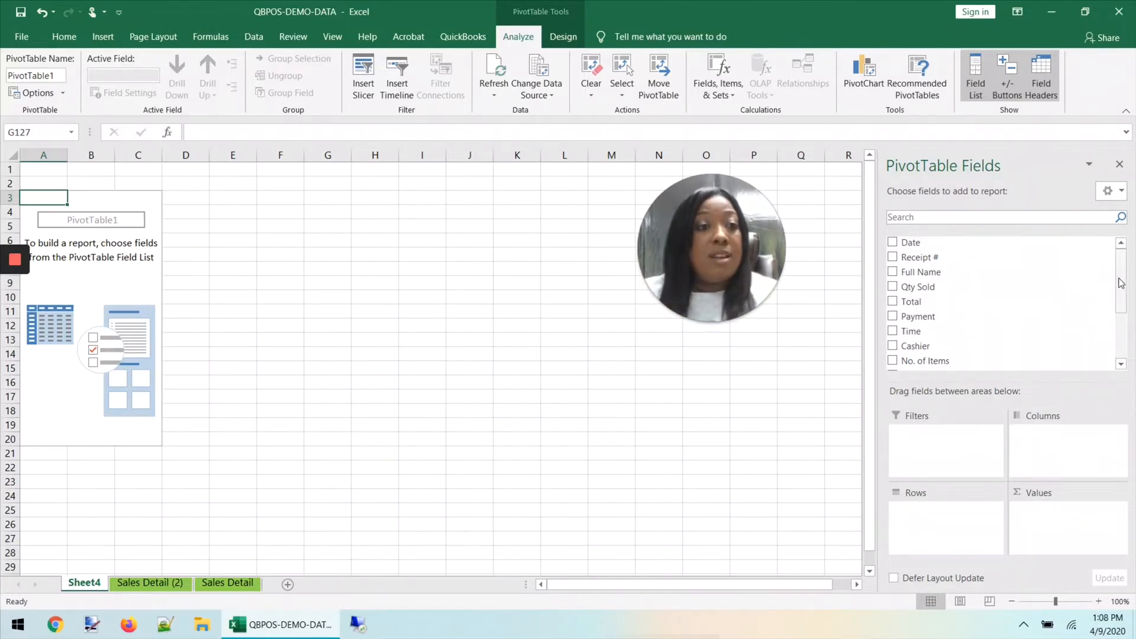
mouse_move(1121, 282)
left_mouse_down()
mouse_move(1121, 325)
mouse_move(1118, 278)
left_mouse_up()
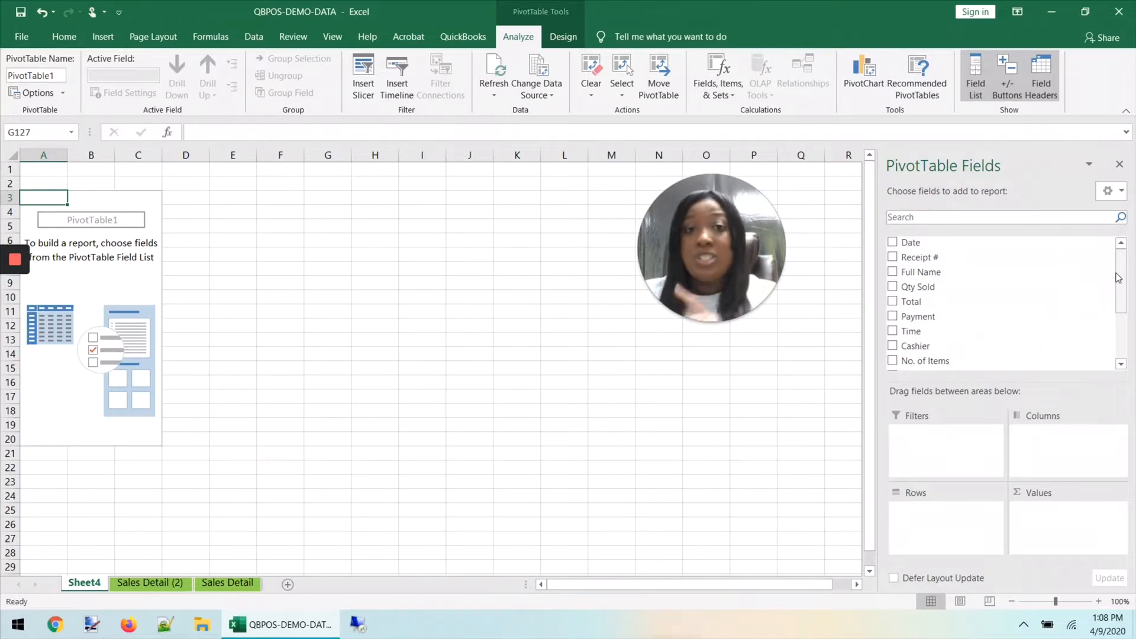
Rename the new pivot table sheet as PIVOT
double_click(90, 584)
key("BackSpace")
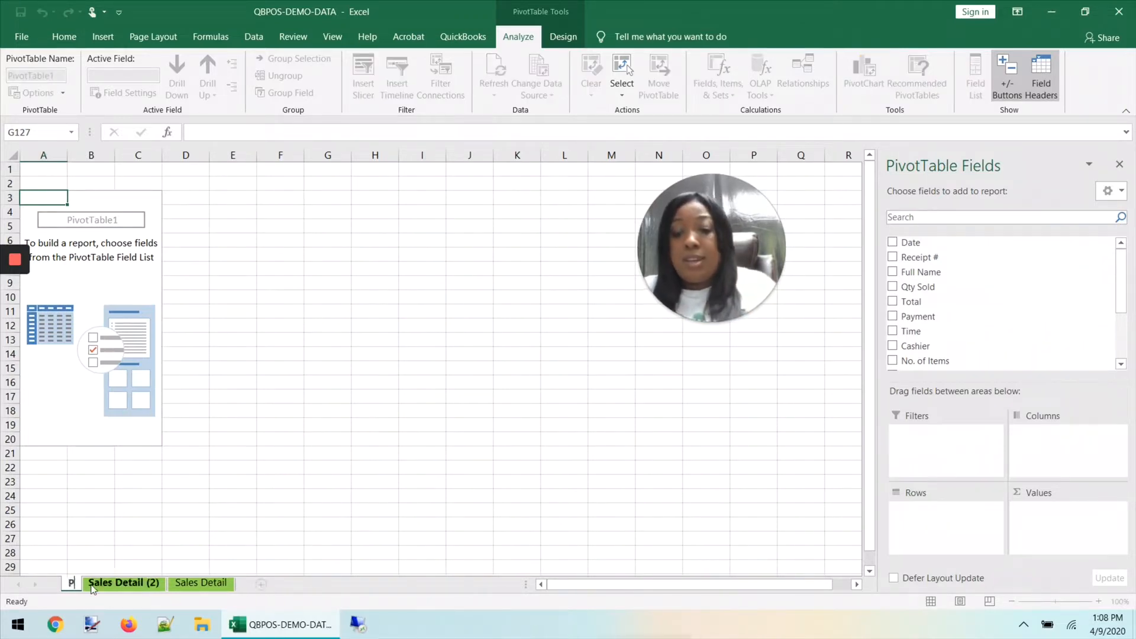
type("PIVOT")
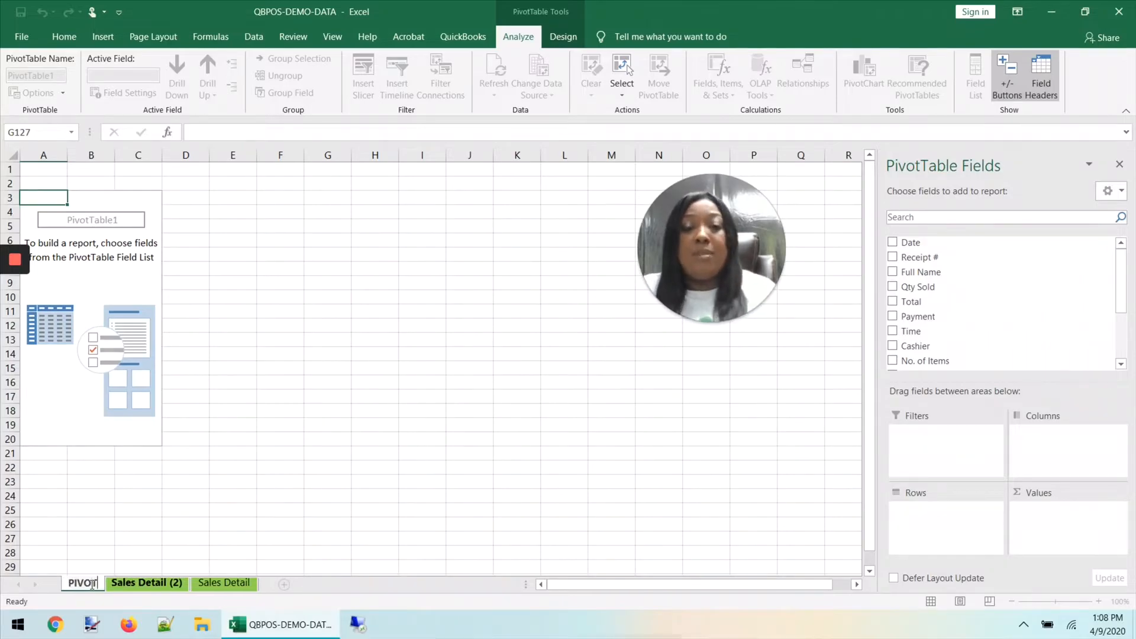
key("Return")
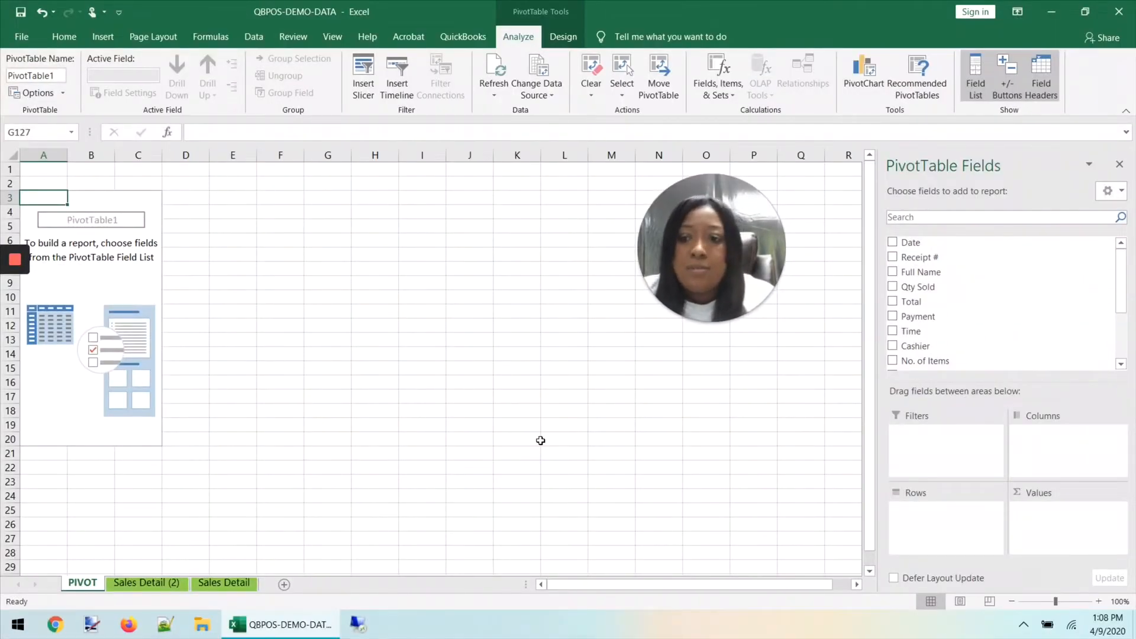
Build the pivot table on the PIVOT sheet with Payment as the row field and Receipt # as the value field
left_click(146, 583)
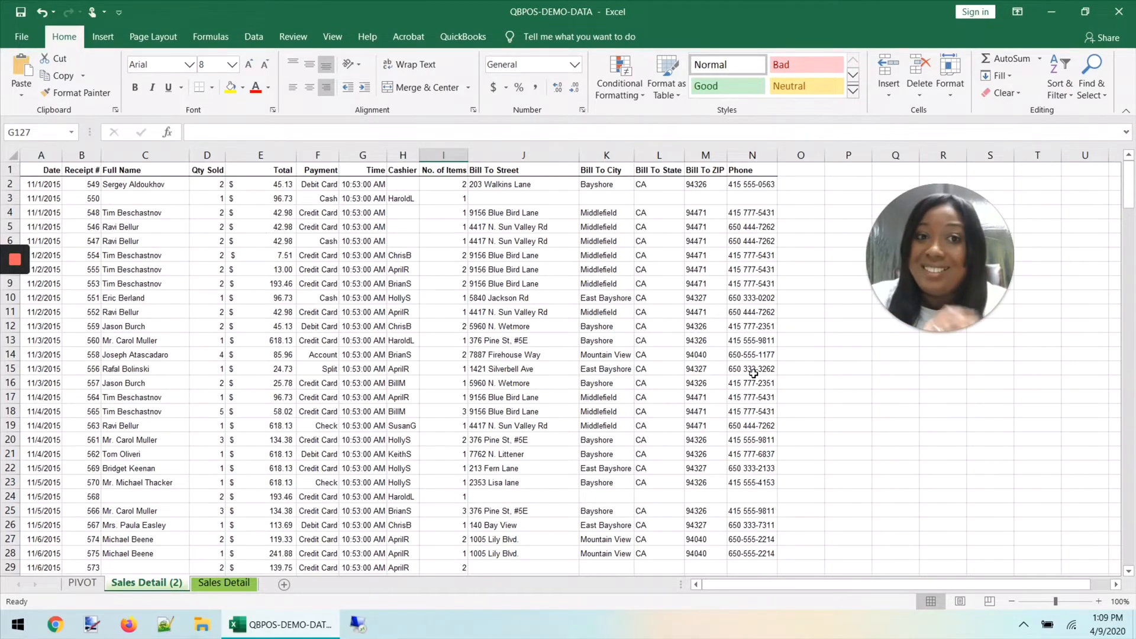
key("ctrl+Page_Up")
left_click_drag(921, 261, 557, 284)
mouse_move(1124, 292)
left_mouse_down()
mouse_move(1125, 322)
mouse_move(1125, 310)
left_mouse_up()
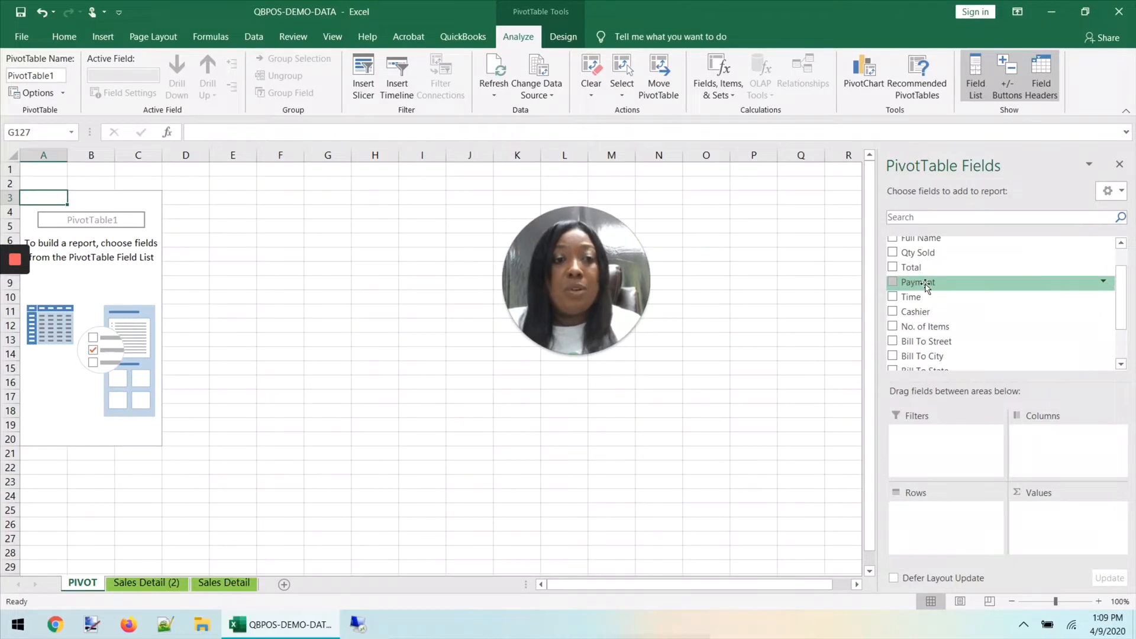
left_click_drag(927, 287, 934, 527)
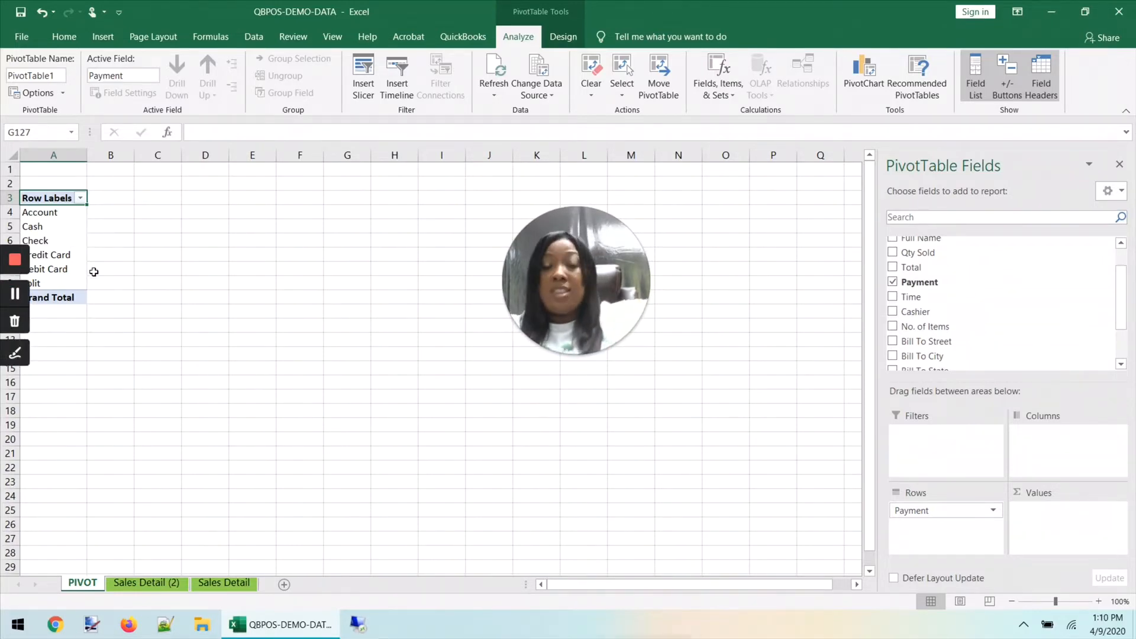
scroll(1125, 278, "up", 2)
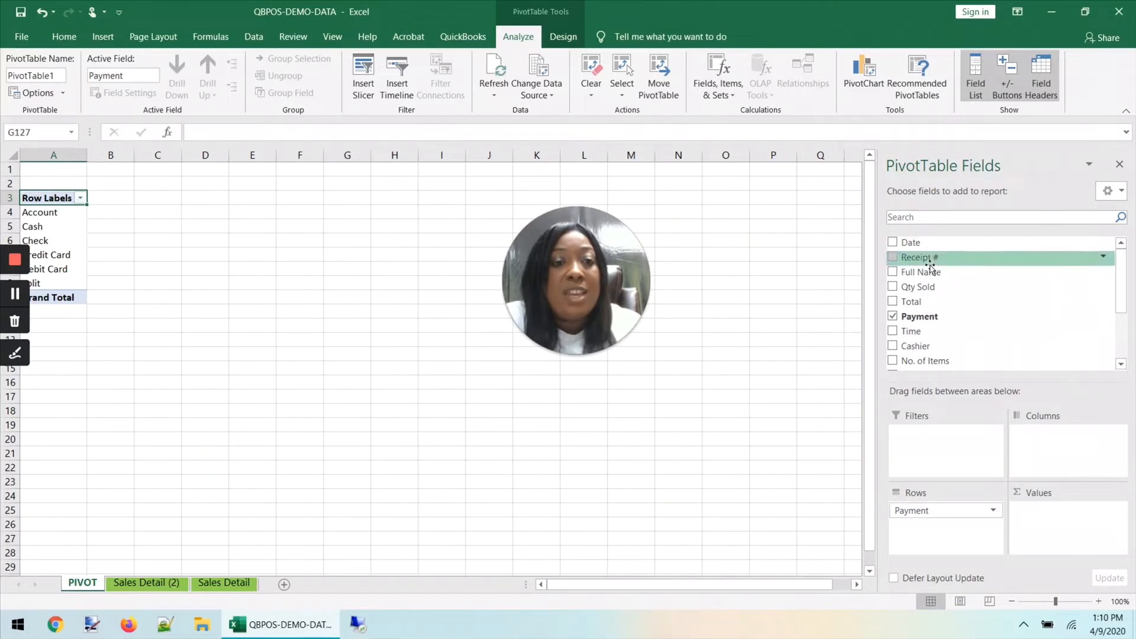
left_click_drag(931, 262, 1077, 516)
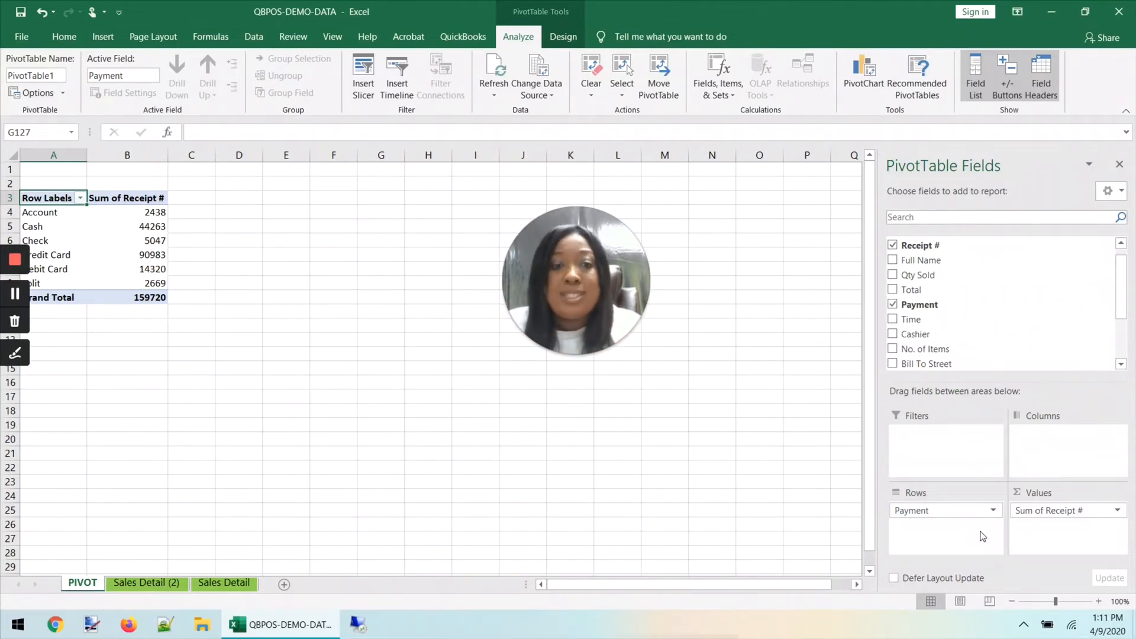
Summarize the Receipt # value field by Count
left_click(1118, 511)
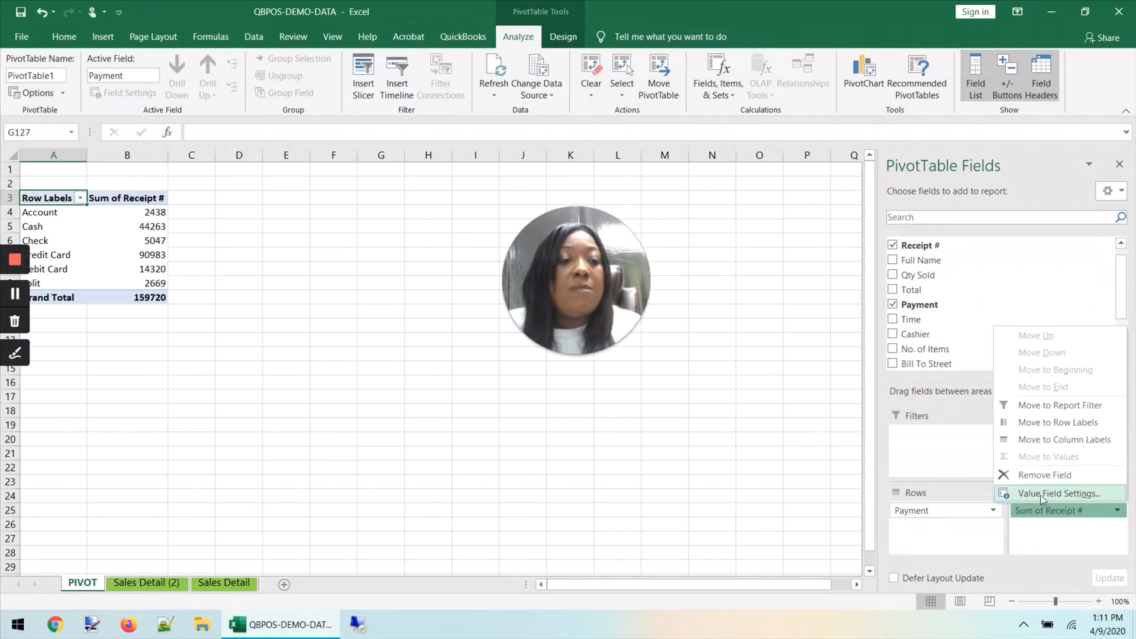
left_click(1058, 494)
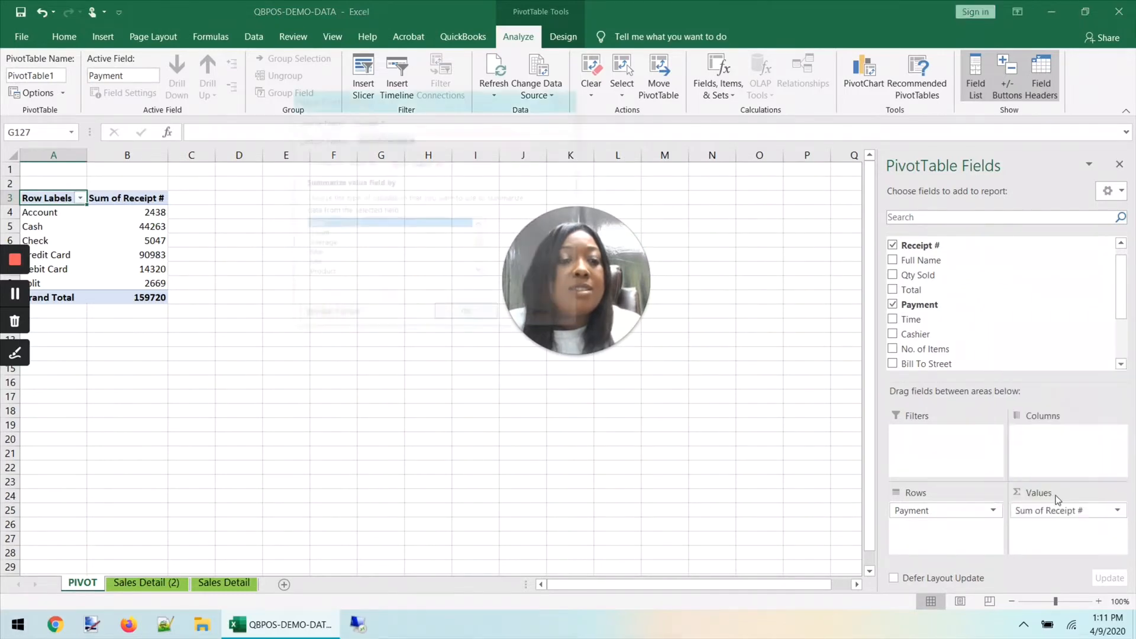
left_click(323, 235)
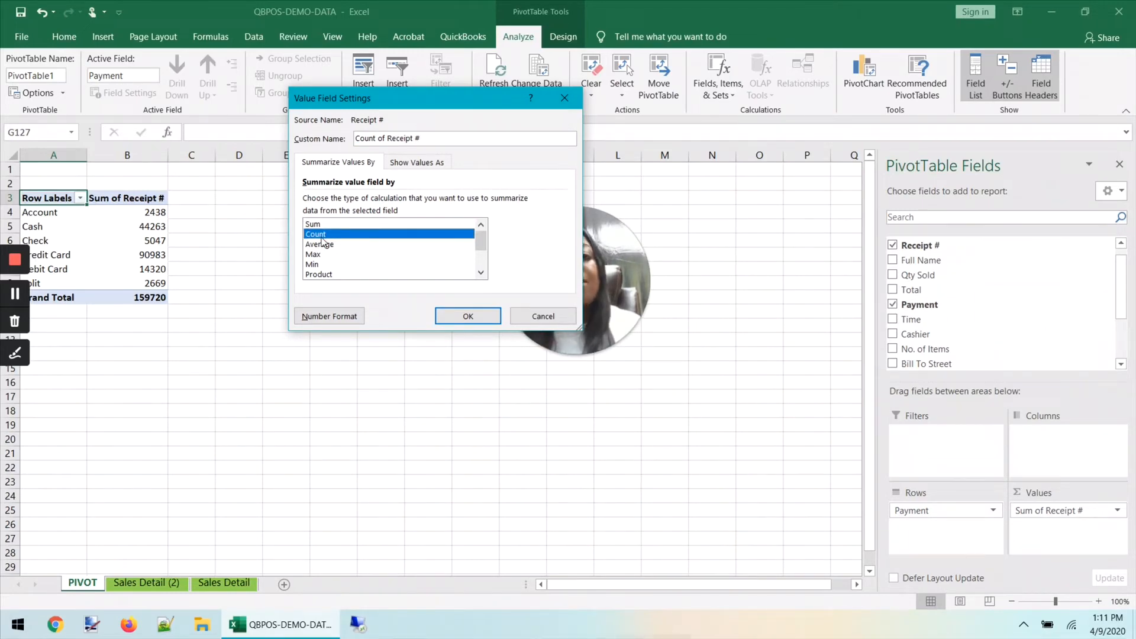
left_click(468, 318)
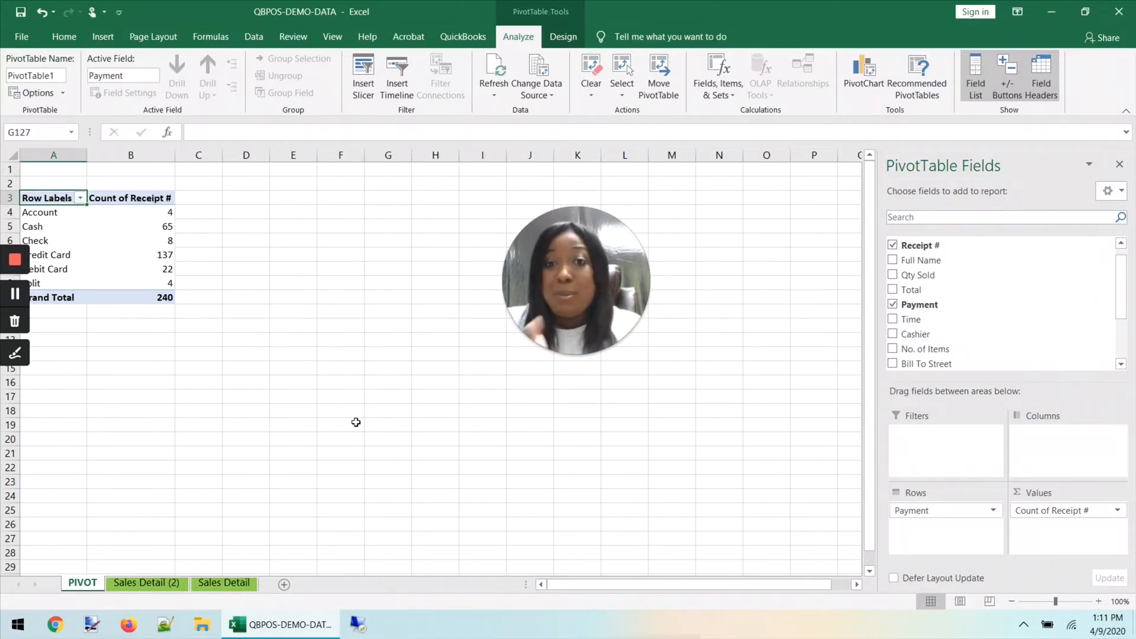
Replace the Payment row field with Cashier in the pivot table
left_click_drag(928, 515, 937, 311)
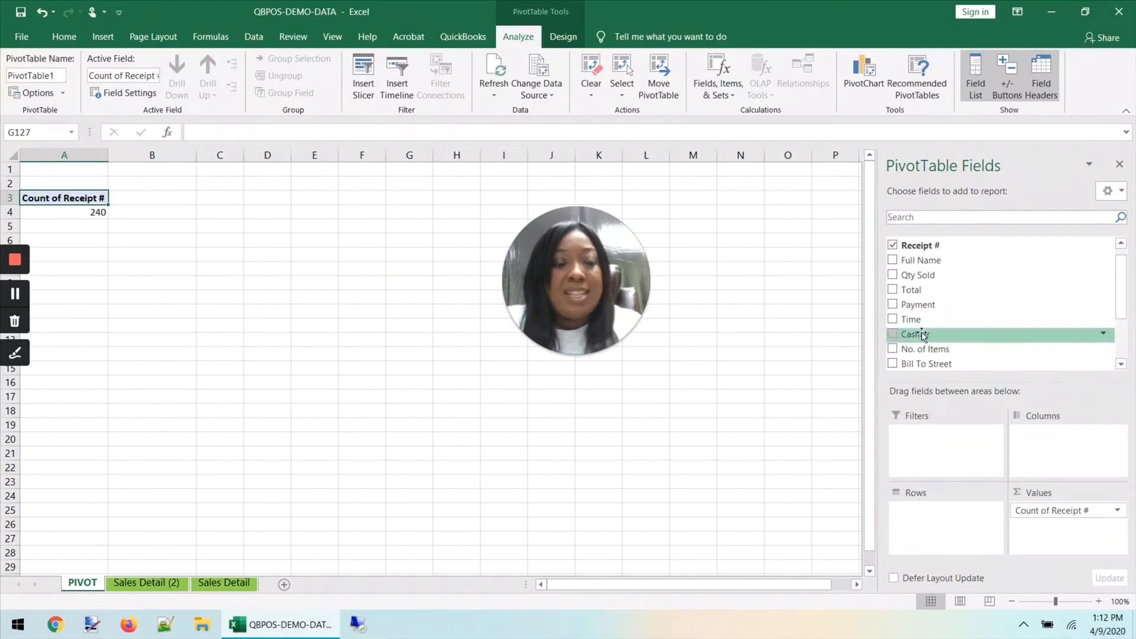
left_click_drag(923, 335, 928, 518)
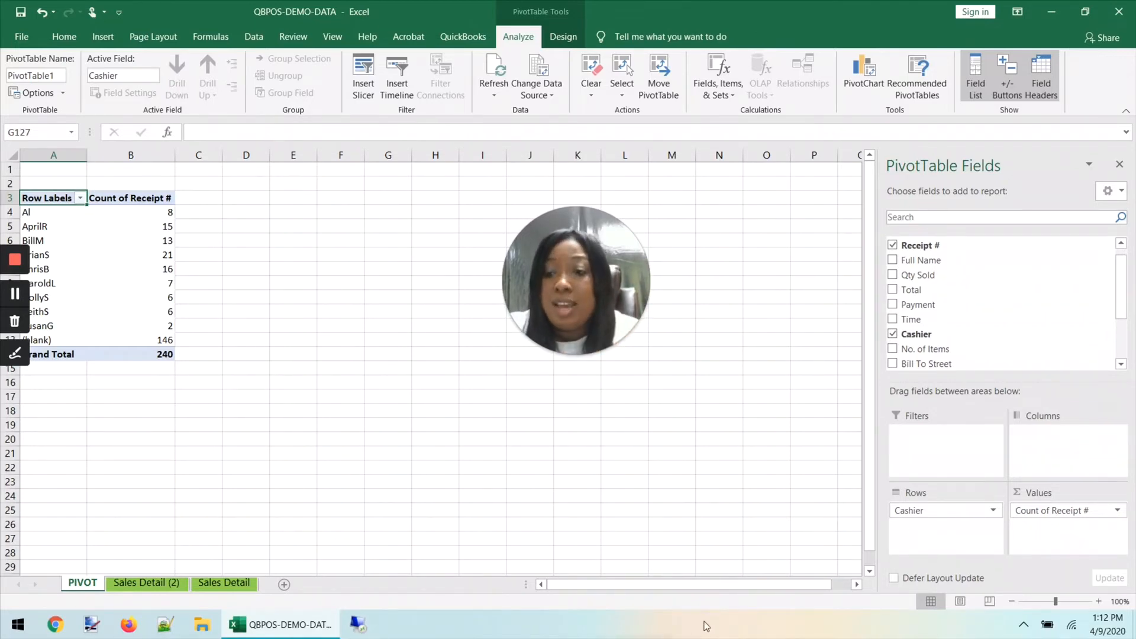
Examine the blank Cashier cells in the Sales Detail (2) source data and return to the PIVOT sheet
left_click(159, 584)
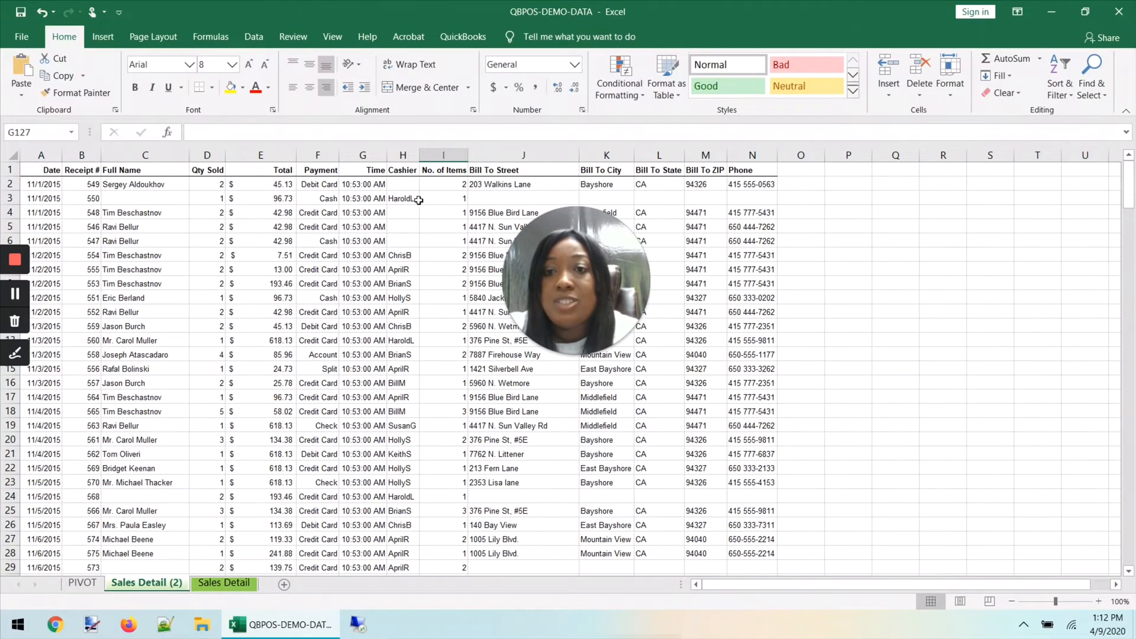
left_click(401, 226)
left_click(403, 213)
left_click(401, 228)
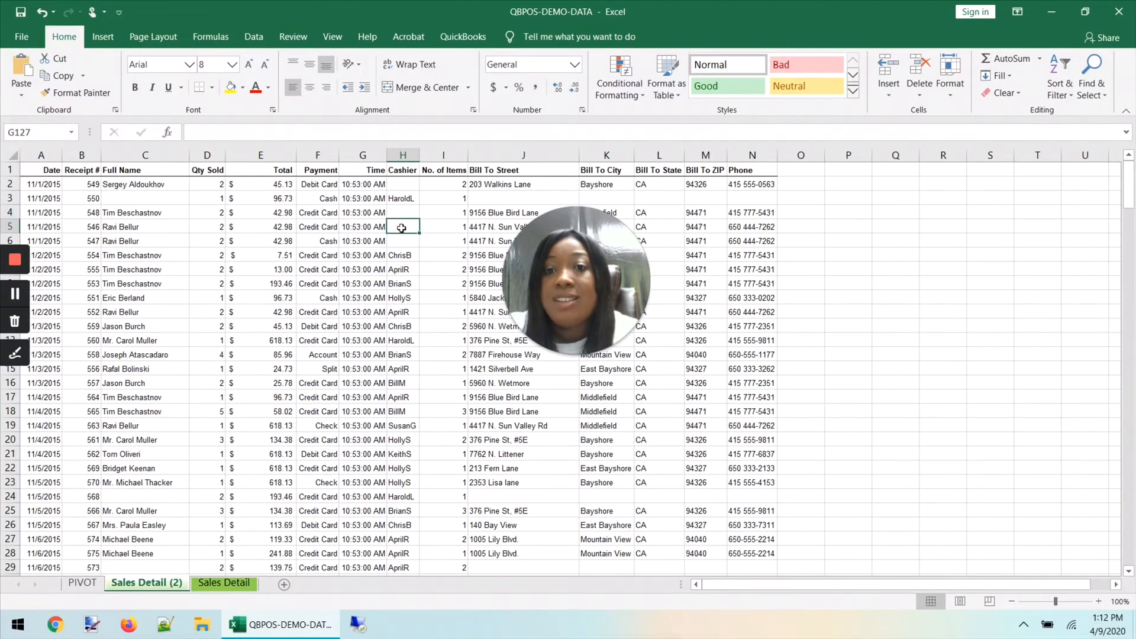
left_click(405, 238)
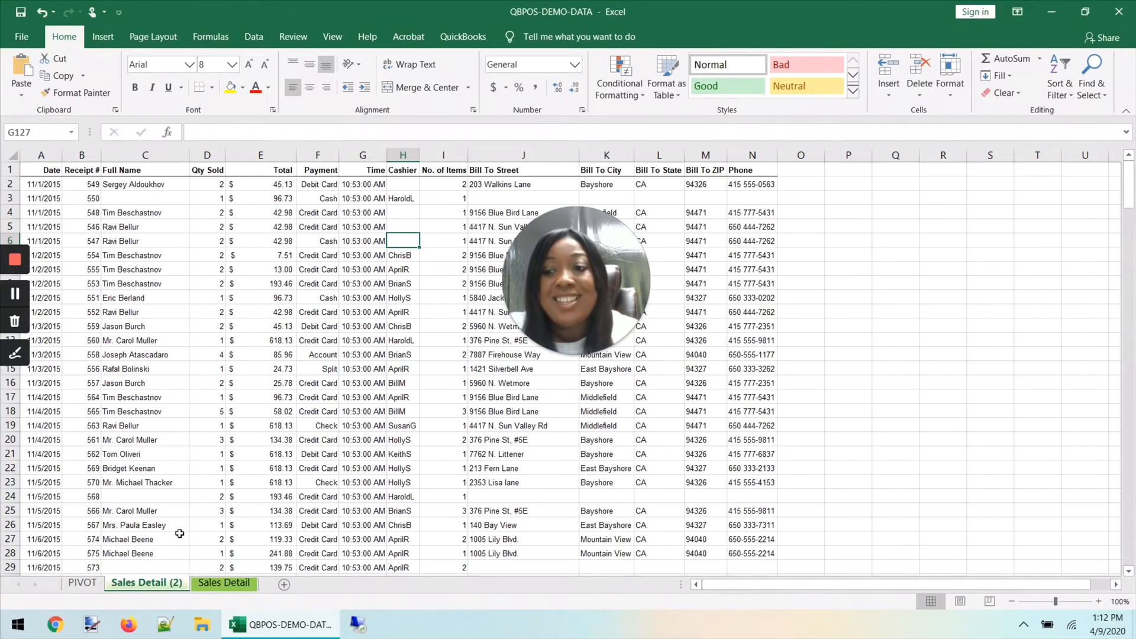
left_click(84, 583)
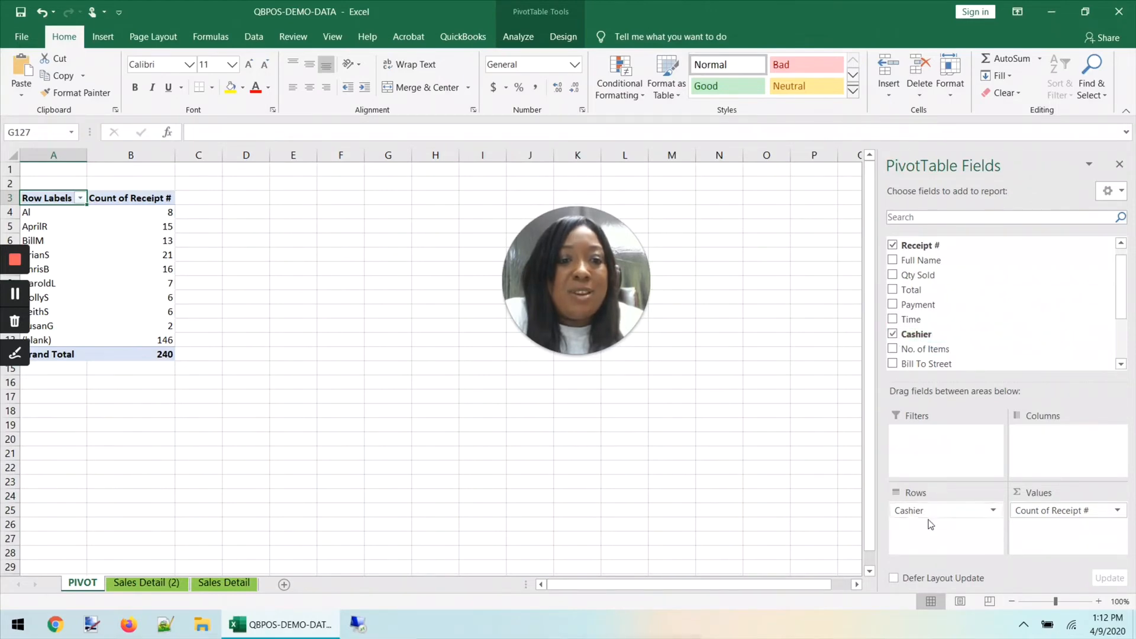
Replace the Cashier row field with Bill To City in the pivot table
left_click_drag(930, 515, 938, 308)
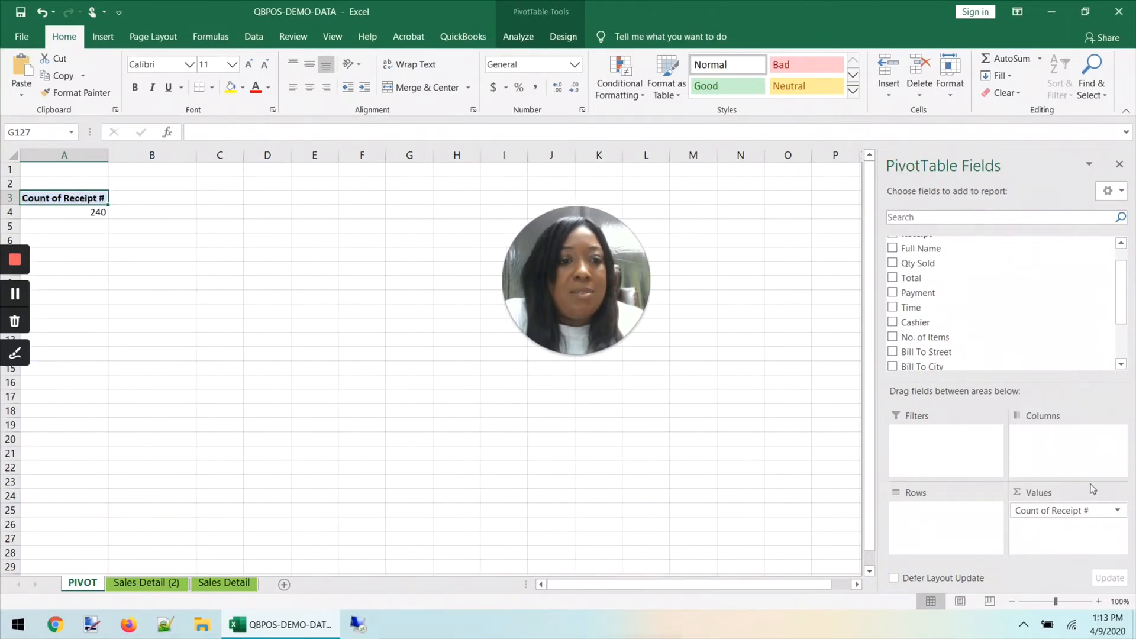
left_click_drag(1123, 316, 1119, 354)
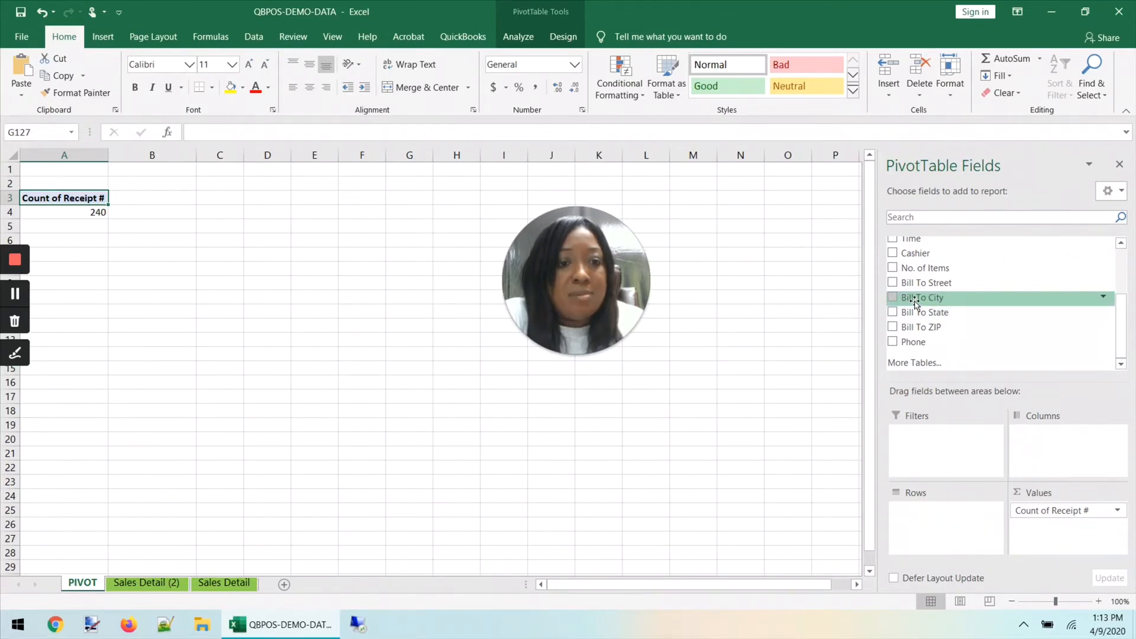
left_click_drag(914, 302, 947, 522)
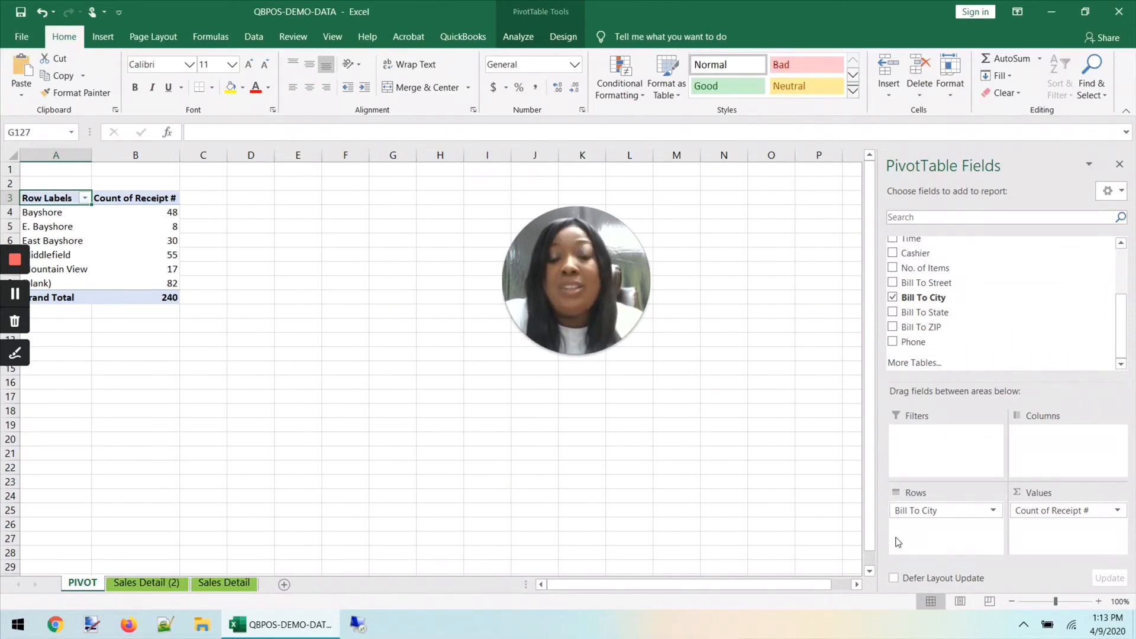
Summarize the Receipt # value field by Sum in the Bill To City pivot table
left_click(1118, 512)
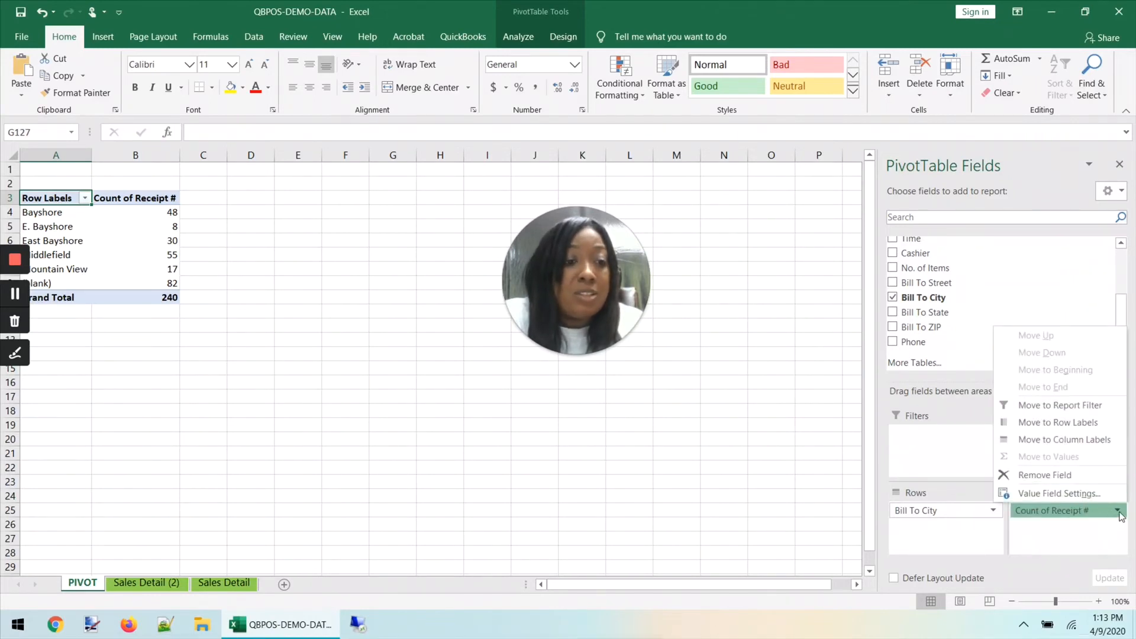
left_click(1086, 495)
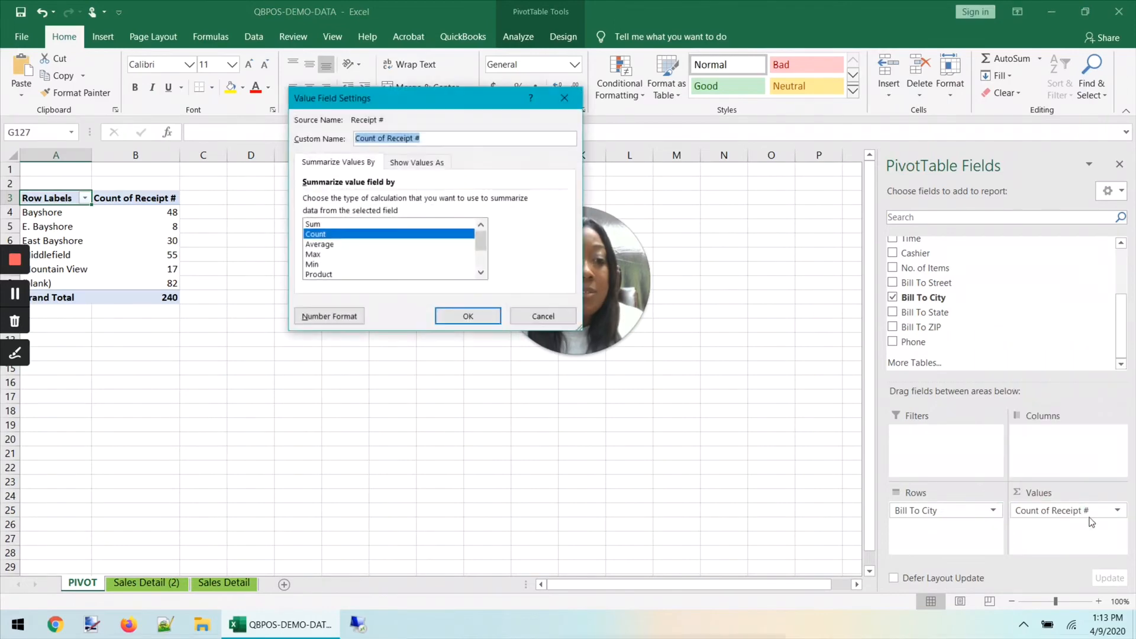
left_click(316, 227)
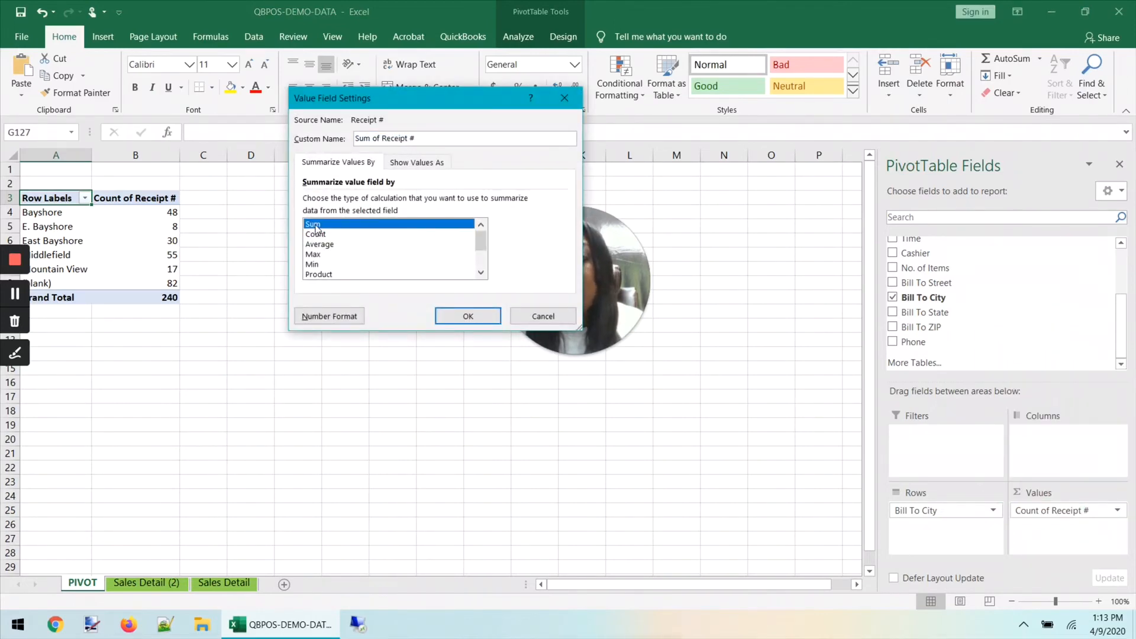
left_click(468, 316)
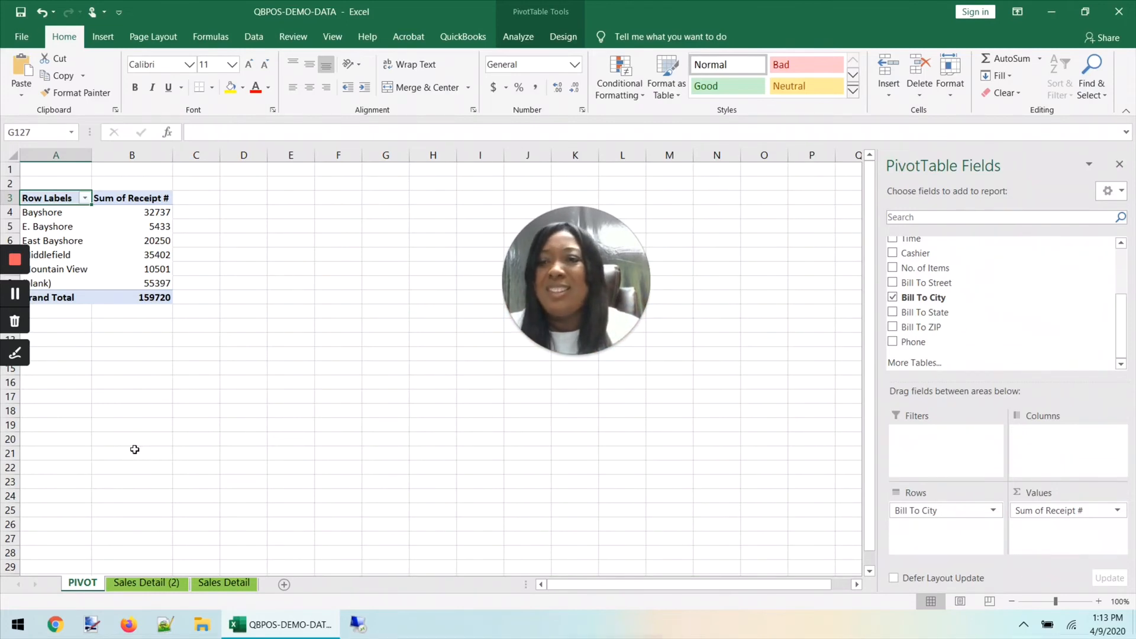
Apply the dollar Accounting number format to the whole Sum of Receipt # column of the pivot table
left_click(133, 153)
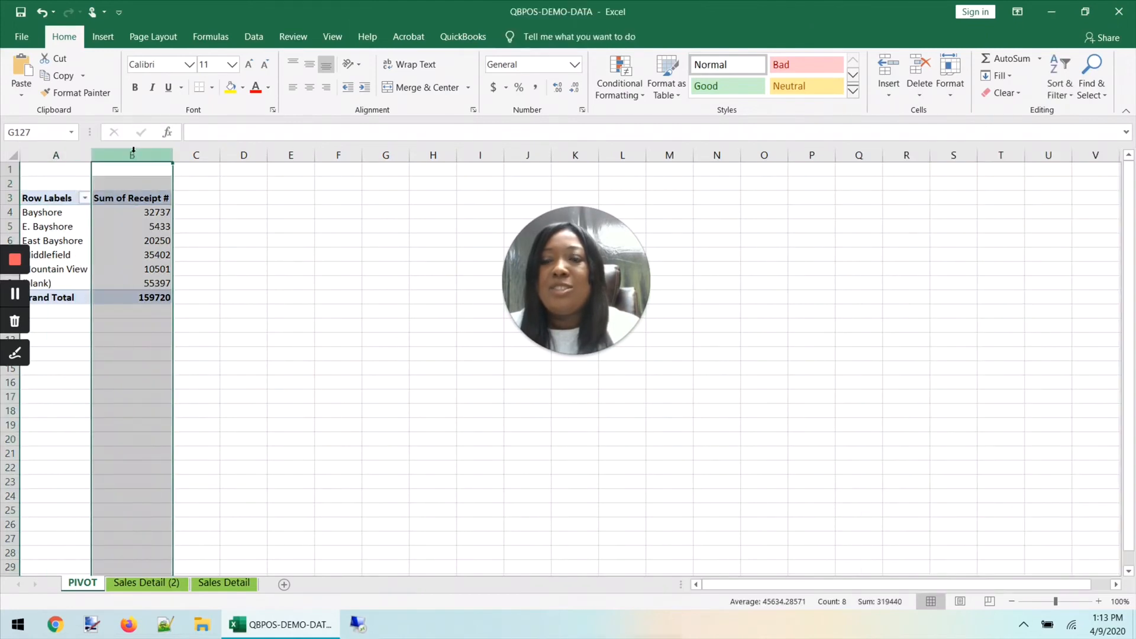
left_click(494, 87)
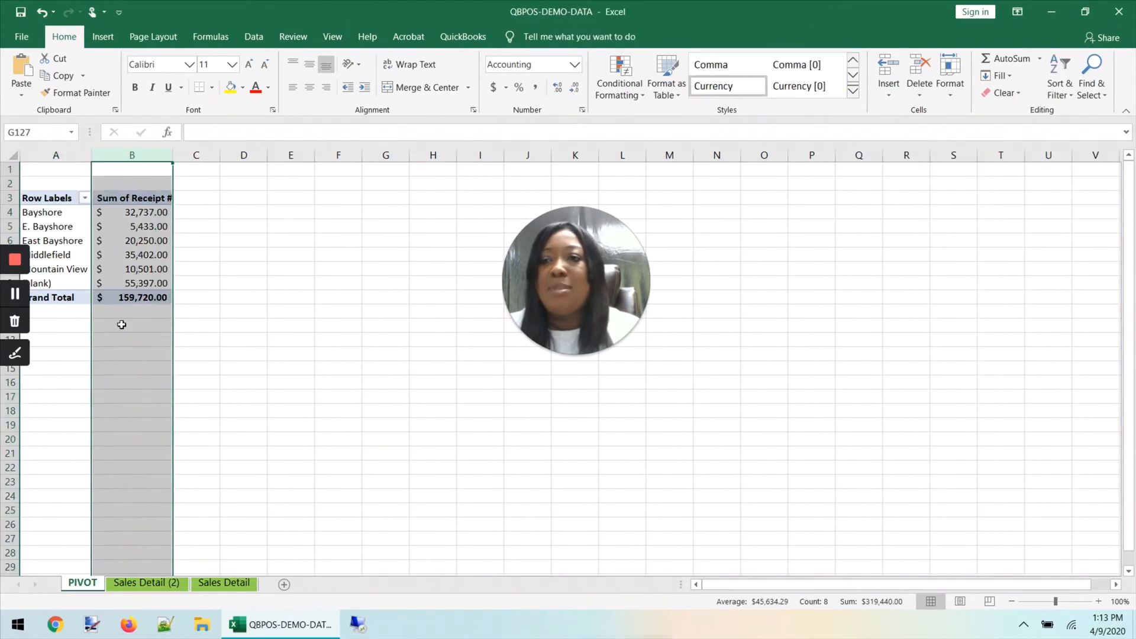
left_click(126, 257)
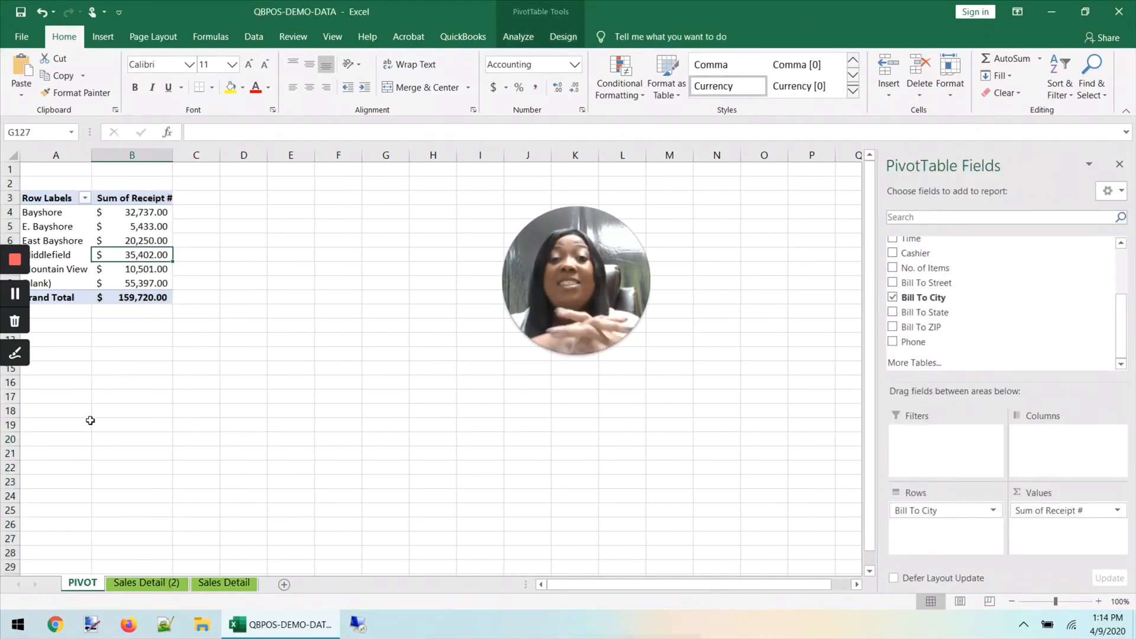